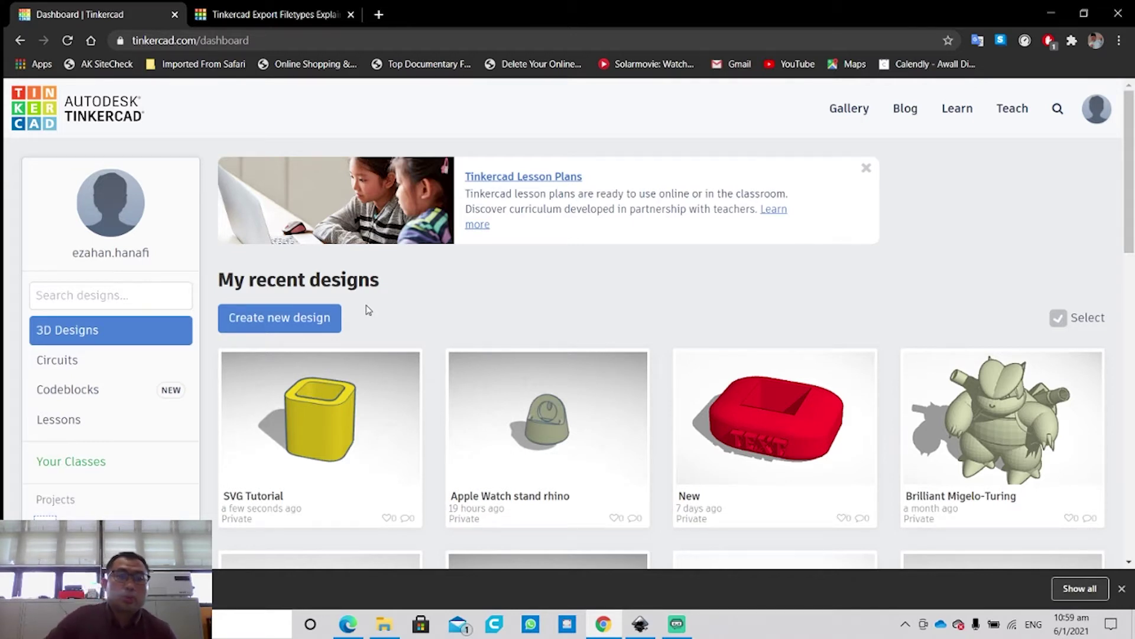
Step: Open the SVG Tutorial design for editing and orbit the view lower to see the yellow box
mouse_move(254, 374)
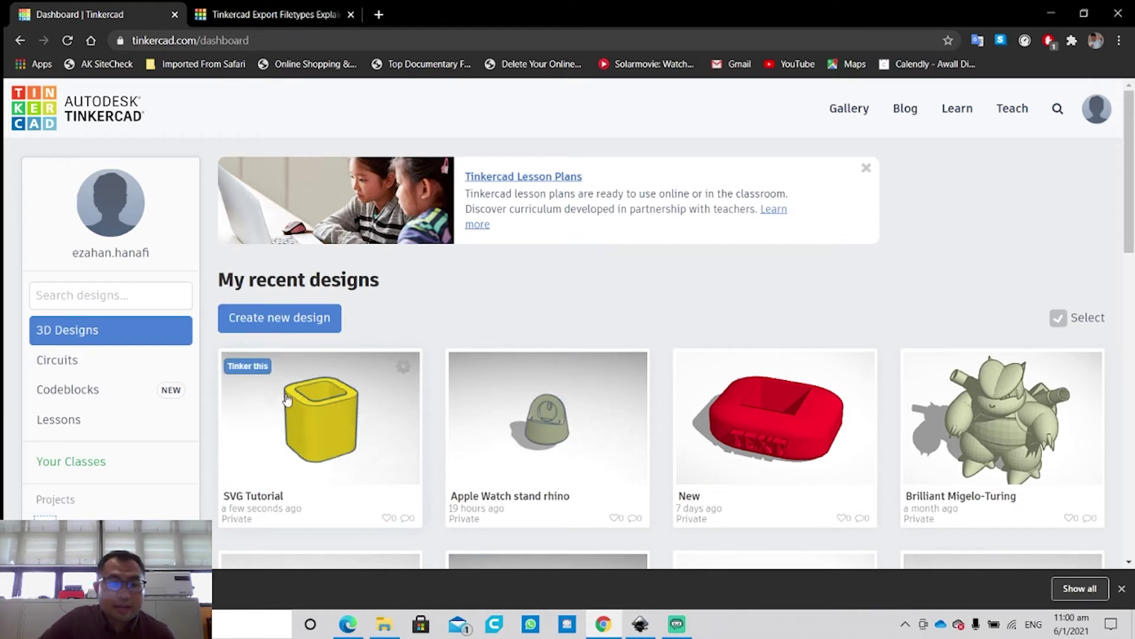
left_click(254, 374)
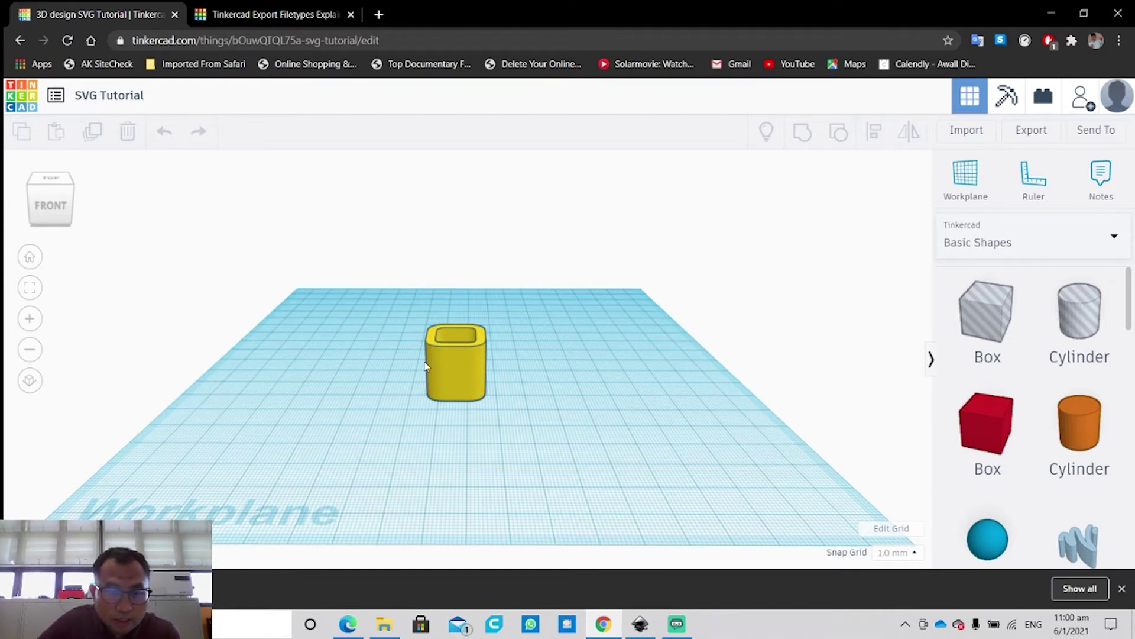
right_click_drag(411, 454, 479, 377)
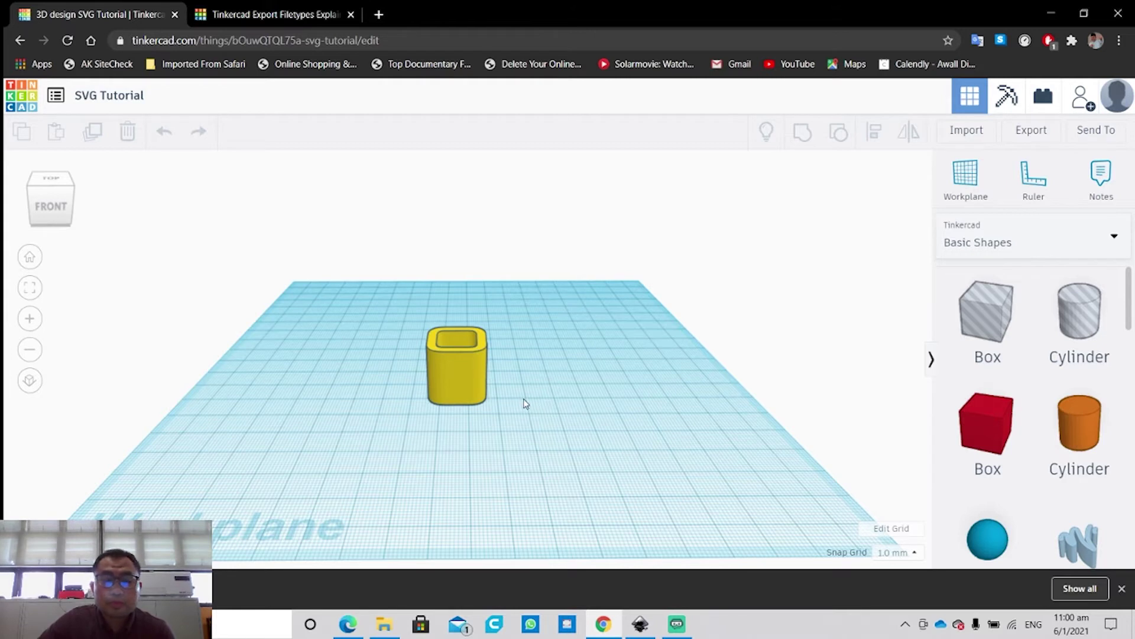
Step: Export the yellow SoftBox as a .SVG for lasercutting, then switch to the top view and deselect
left_click(462, 378)
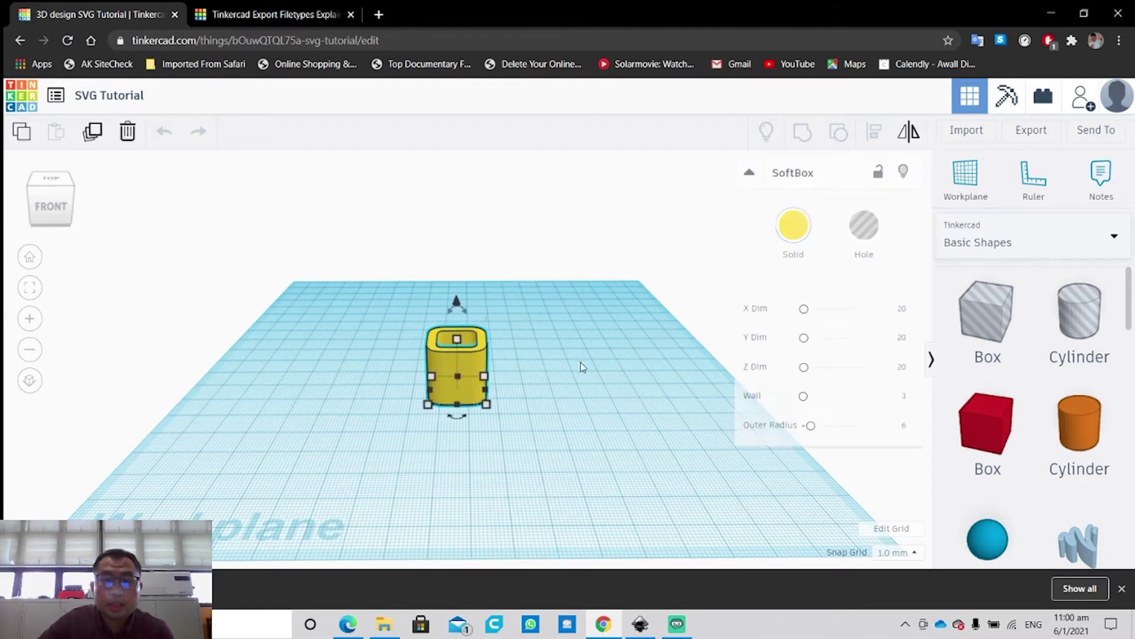
left_click(1032, 137)
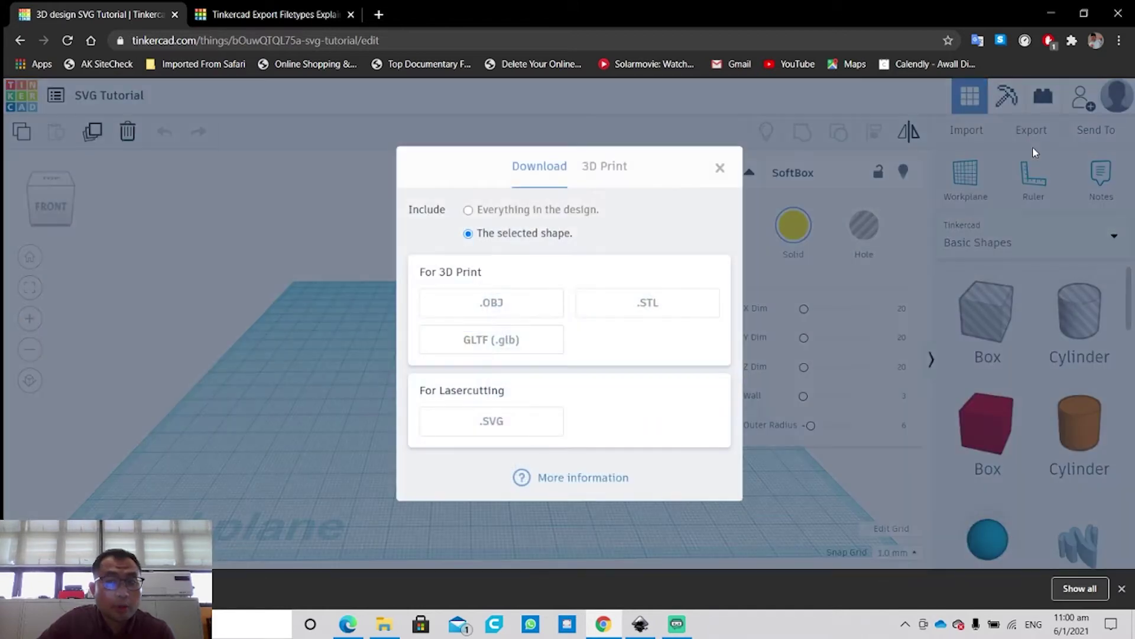
left_click(512, 425)
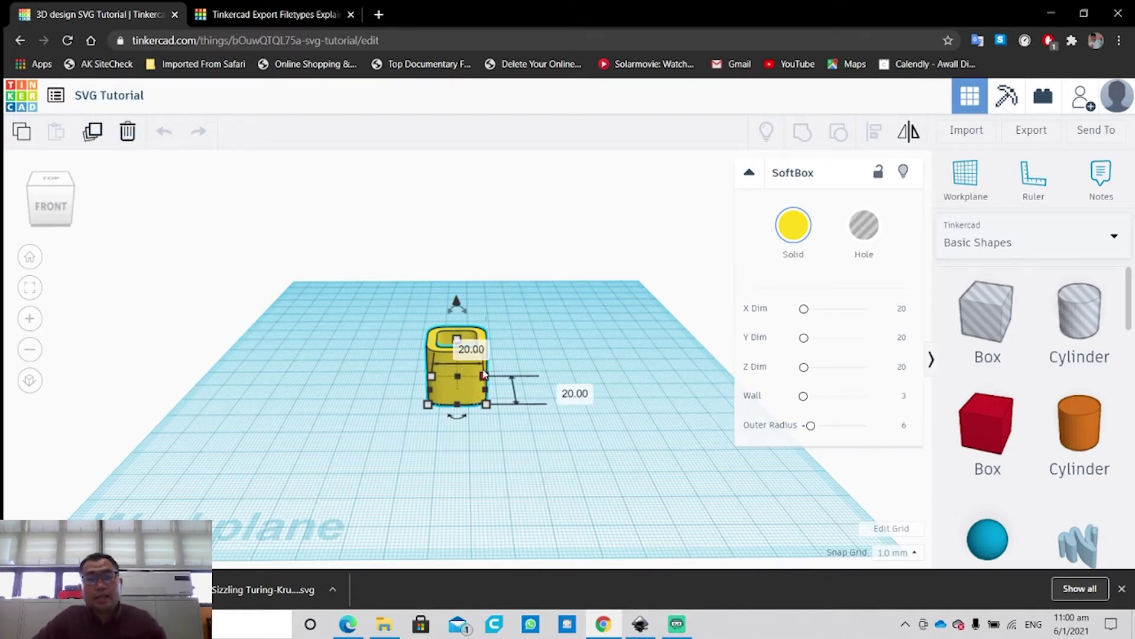
left_click(53, 182)
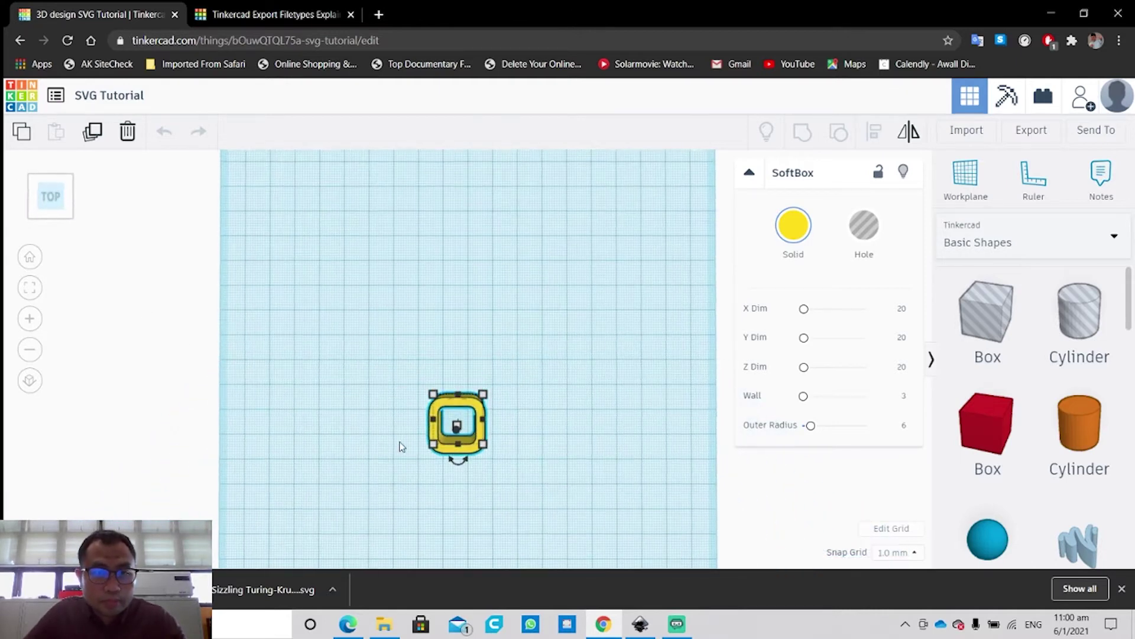
left_click(573, 417)
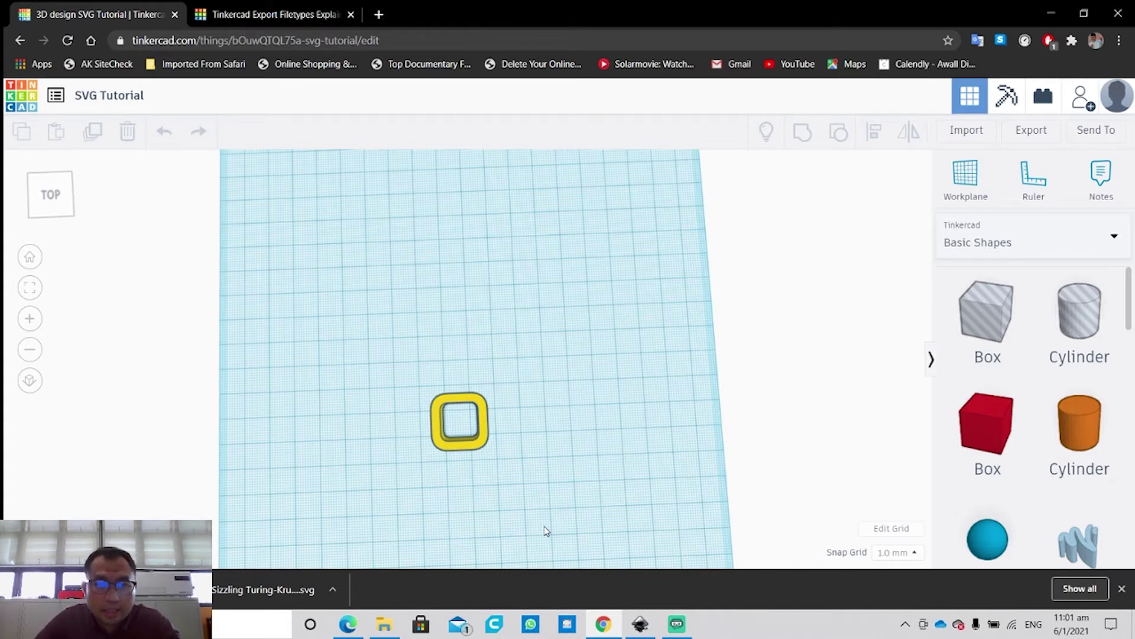
Step: In Inkscape, start a new document, open SVG Tutorial.svg and maximize its window
left_click(650, 628)
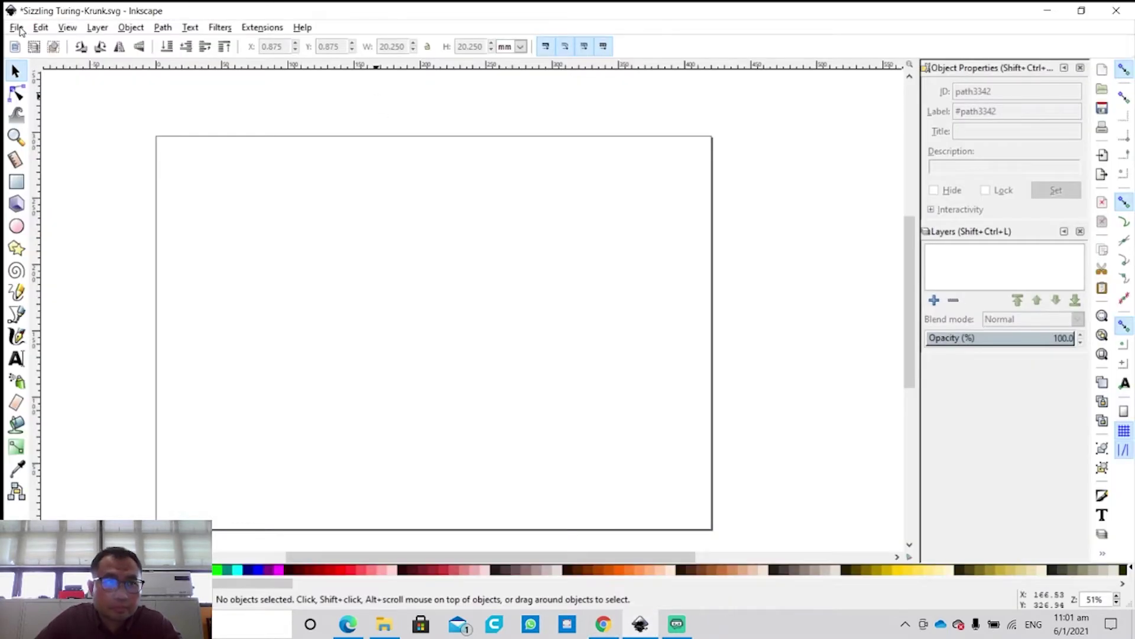
left_click(16, 27)
left_click(24, 48)
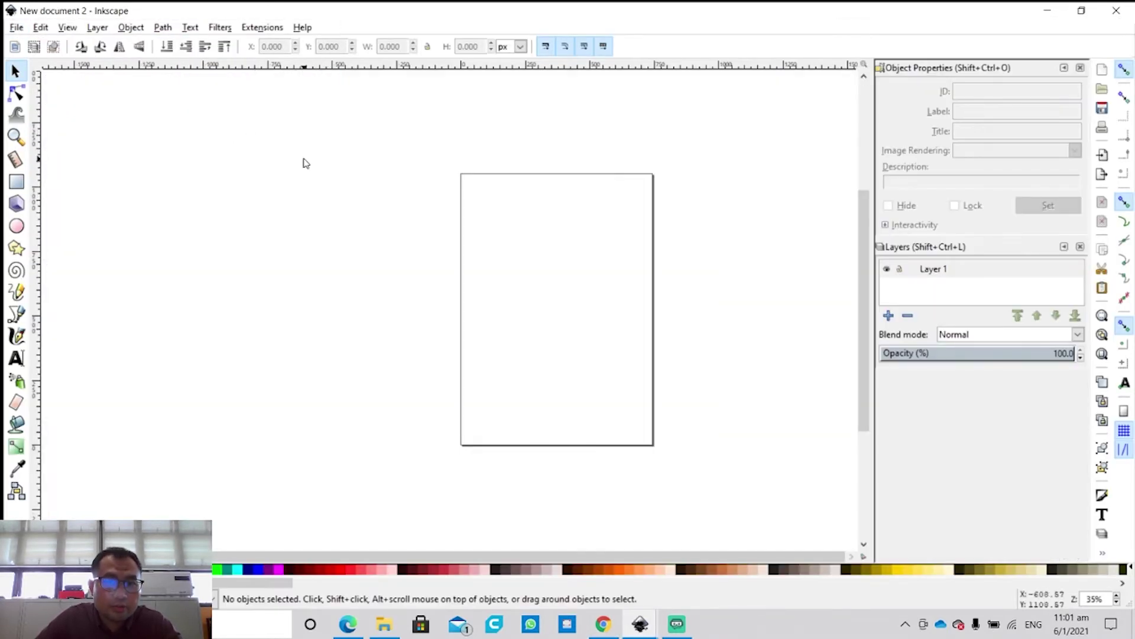
left_click(16, 29)
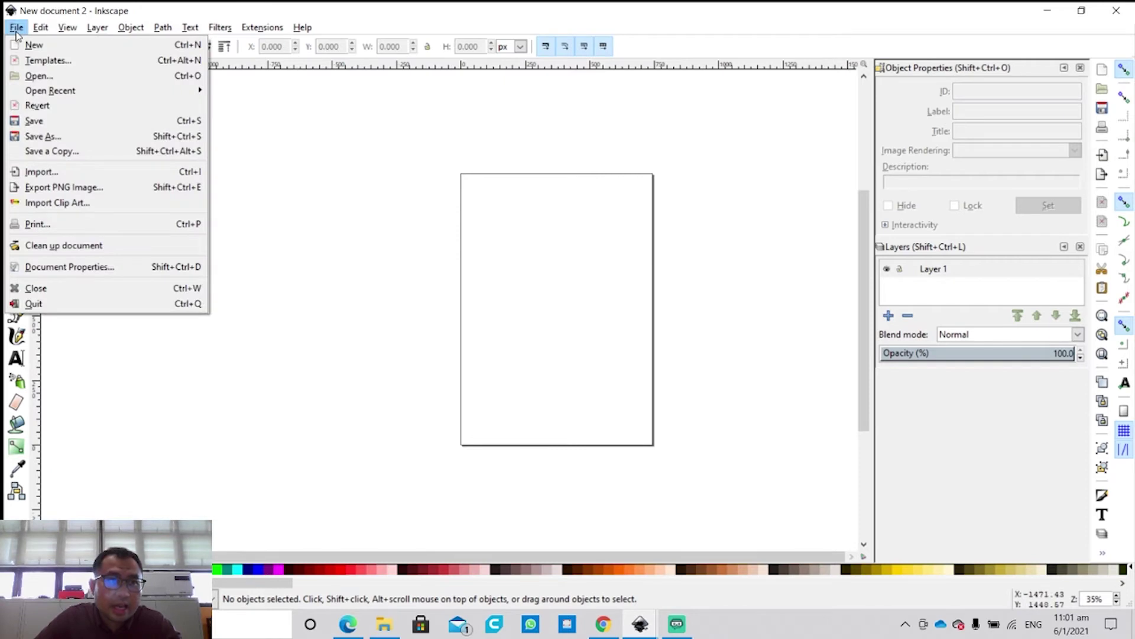
left_click(39, 75)
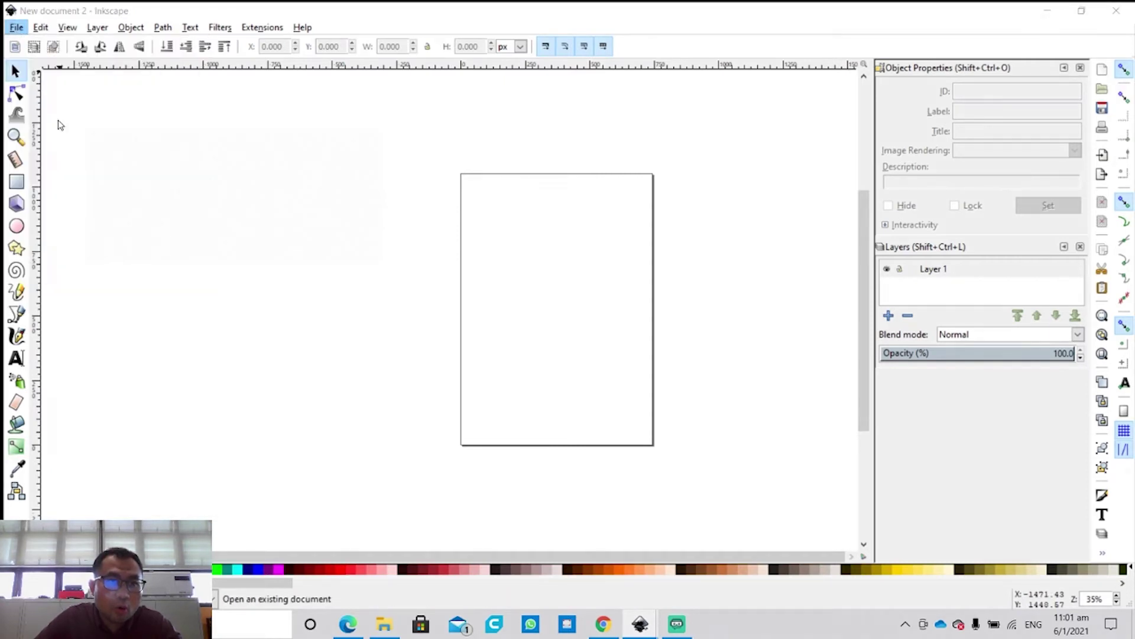
double_click(140, 113)
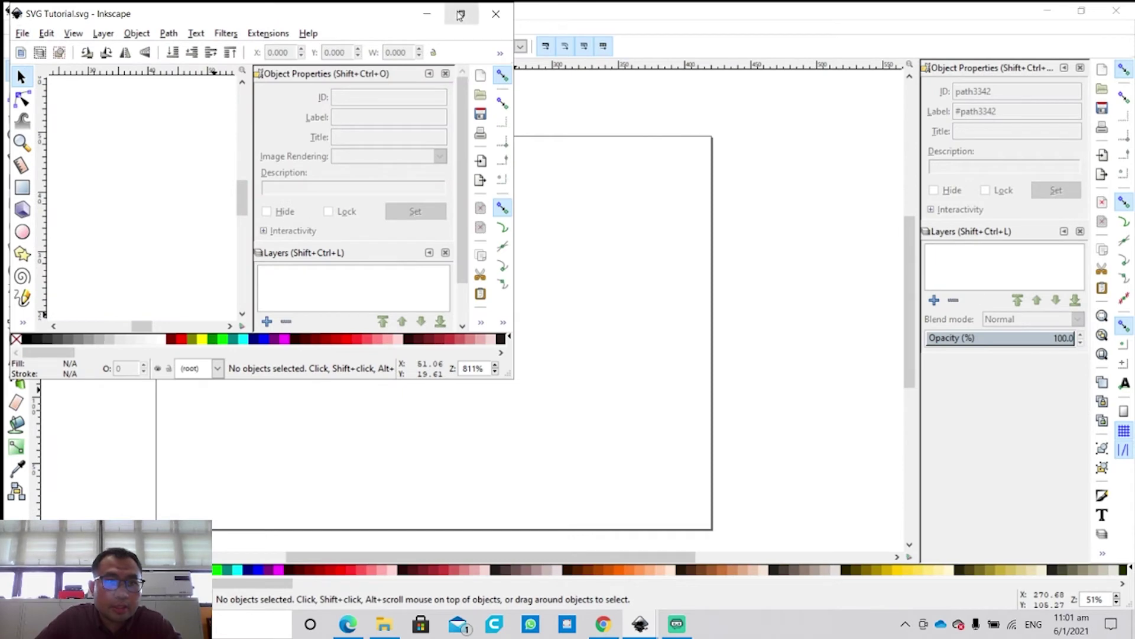
left_click(537, 89)
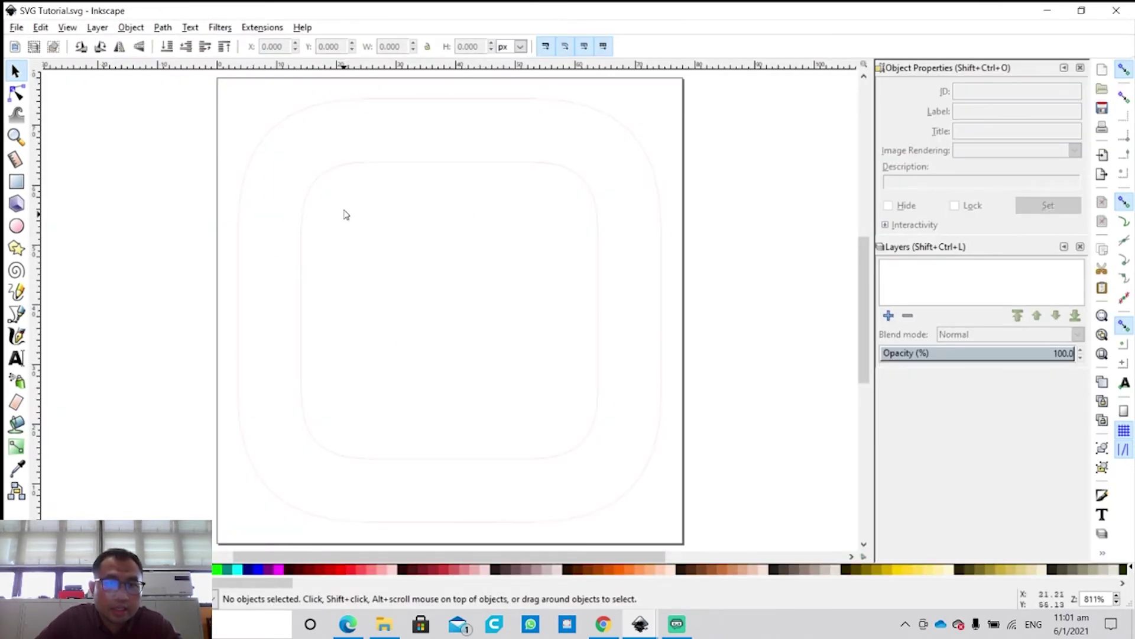
Step: Select the 70.879 px soft-box outline path and bring up the File menu
left_click(336, 175)
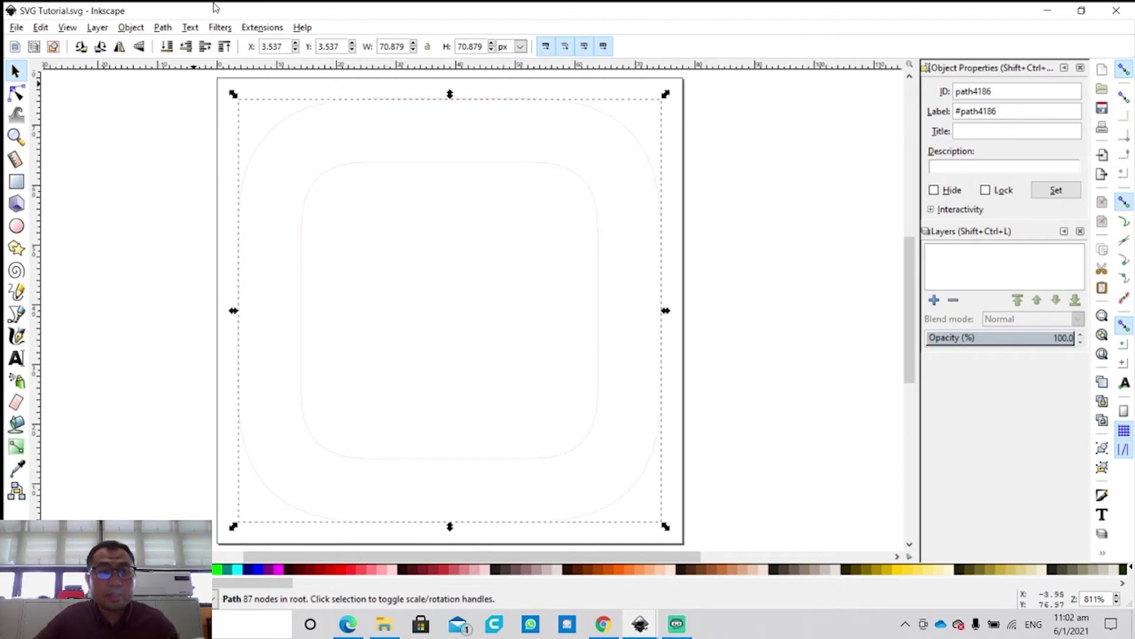
left_click(18, 28)
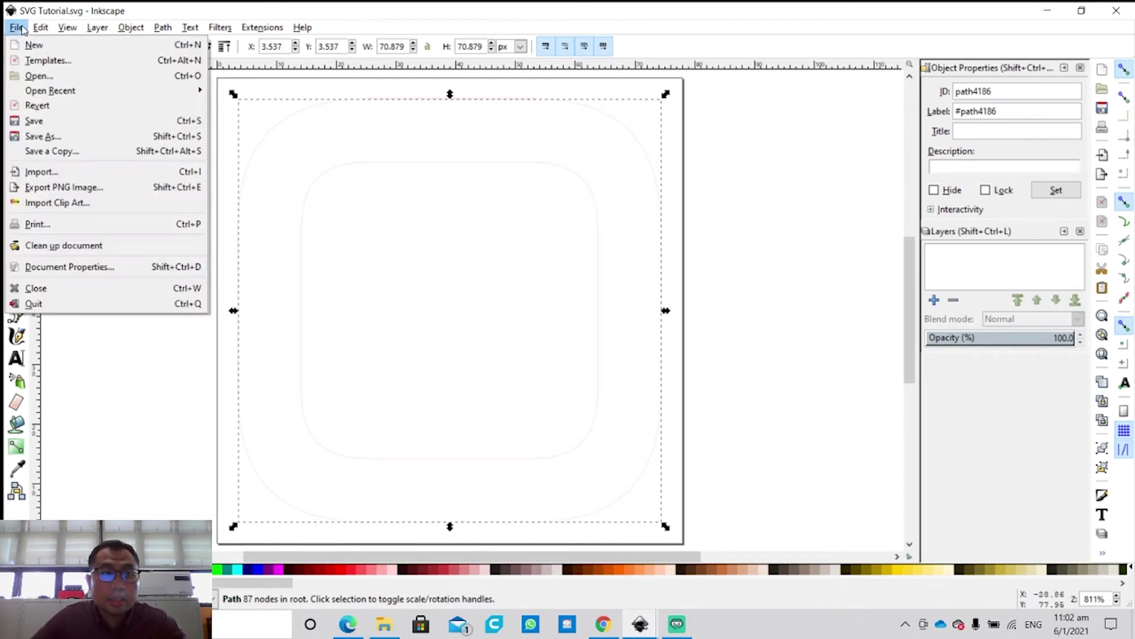
Step: Set the page to A3 landscape (420 × 297 mm) with millimetre units, then close Document Properties
left_click(87, 269)
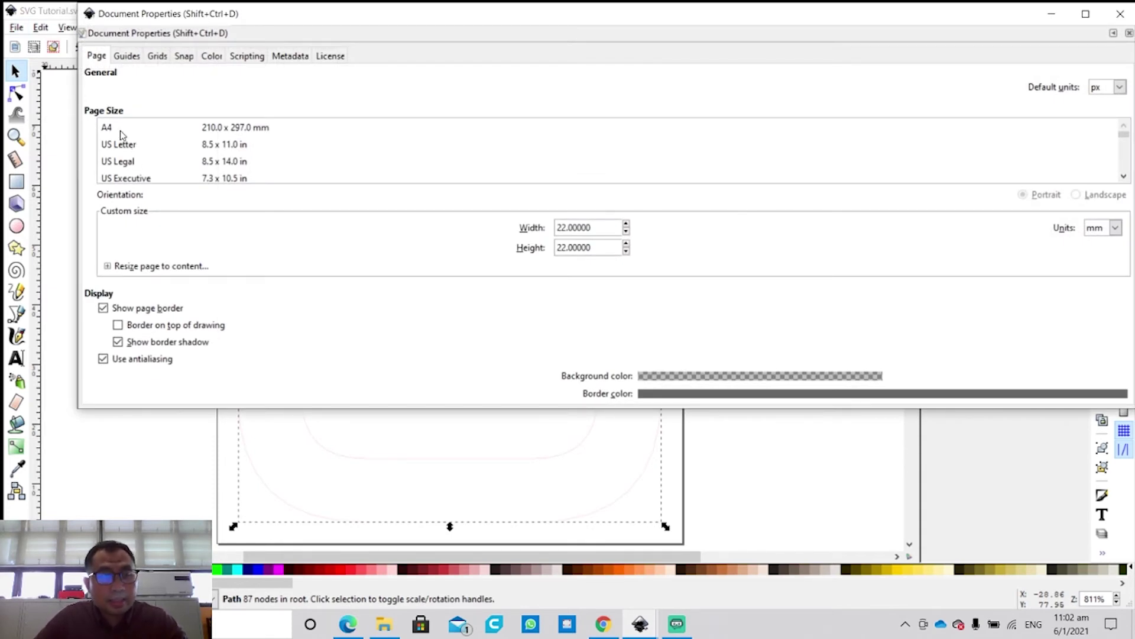
scroll(142, 139, "down", 1)
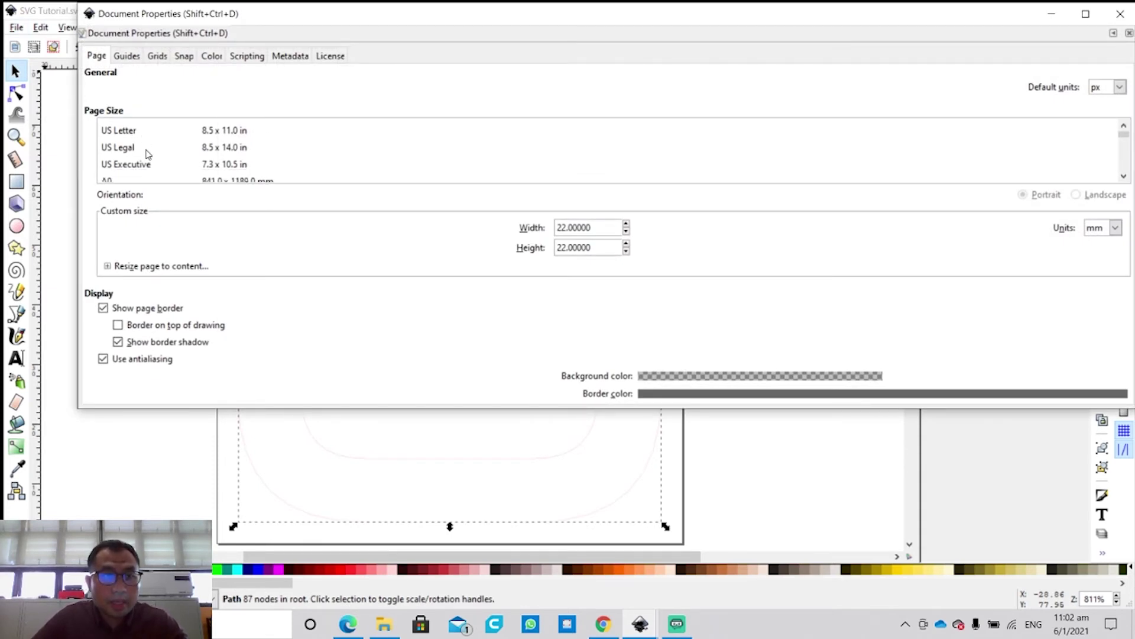
scroll(148, 153, "down", 3)
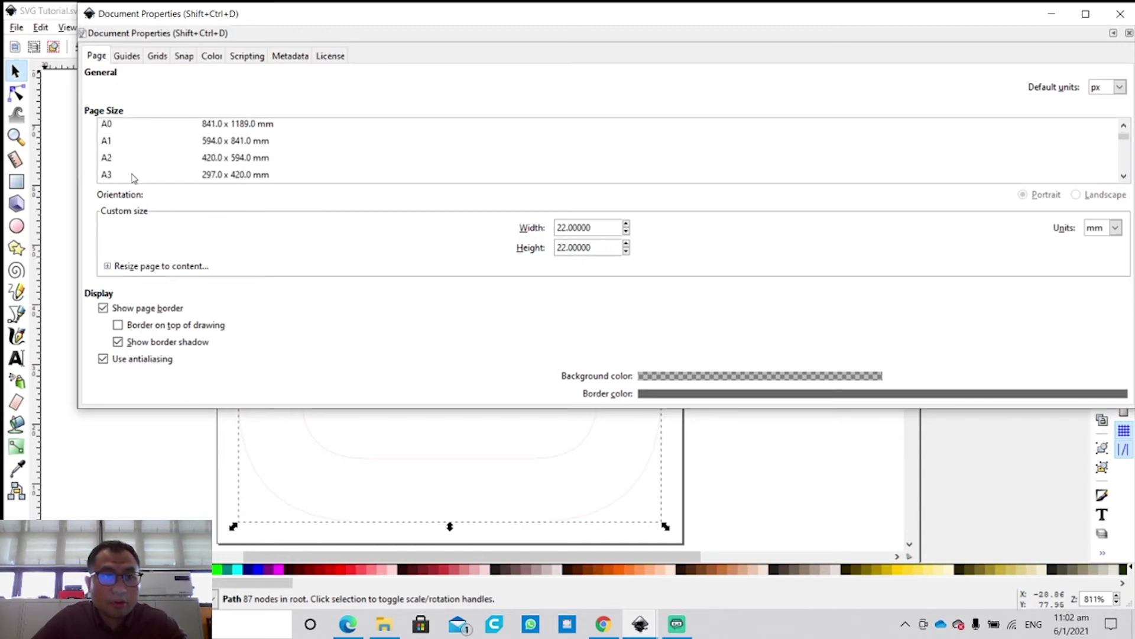
left_click(133, 175)
left_click(1120, 87)
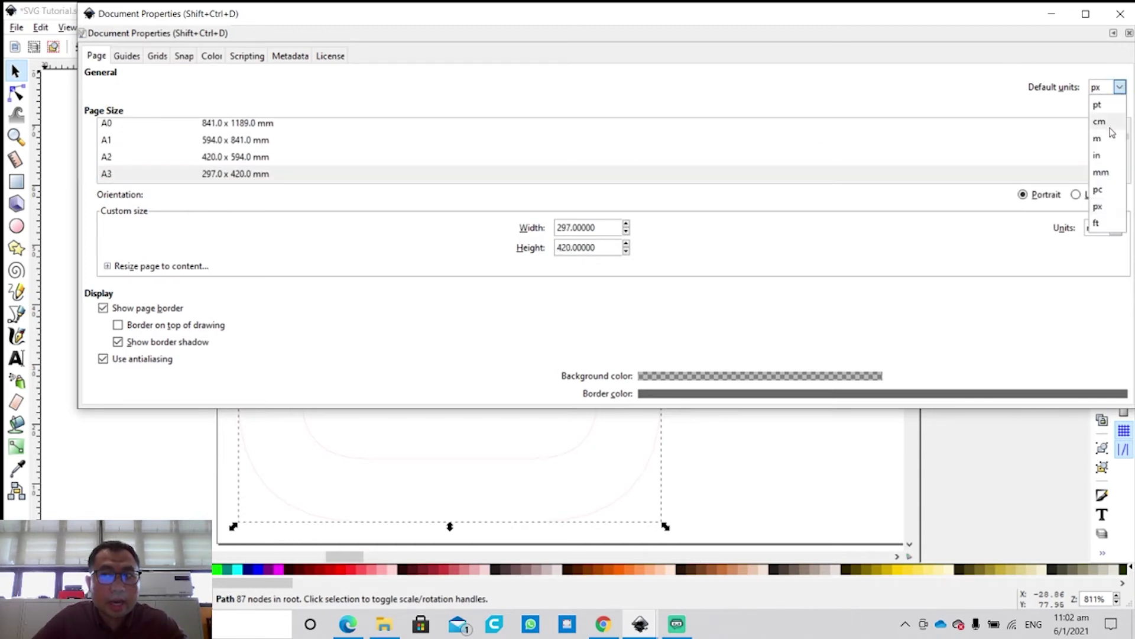
left_click(1101, 172)
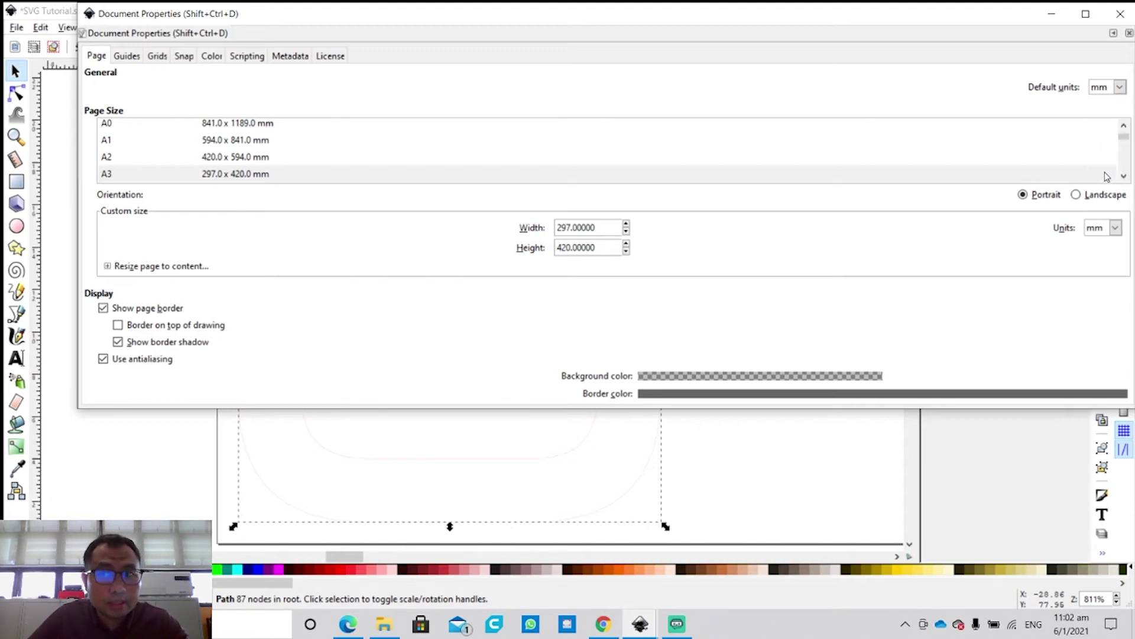
left_click(1079, 194)
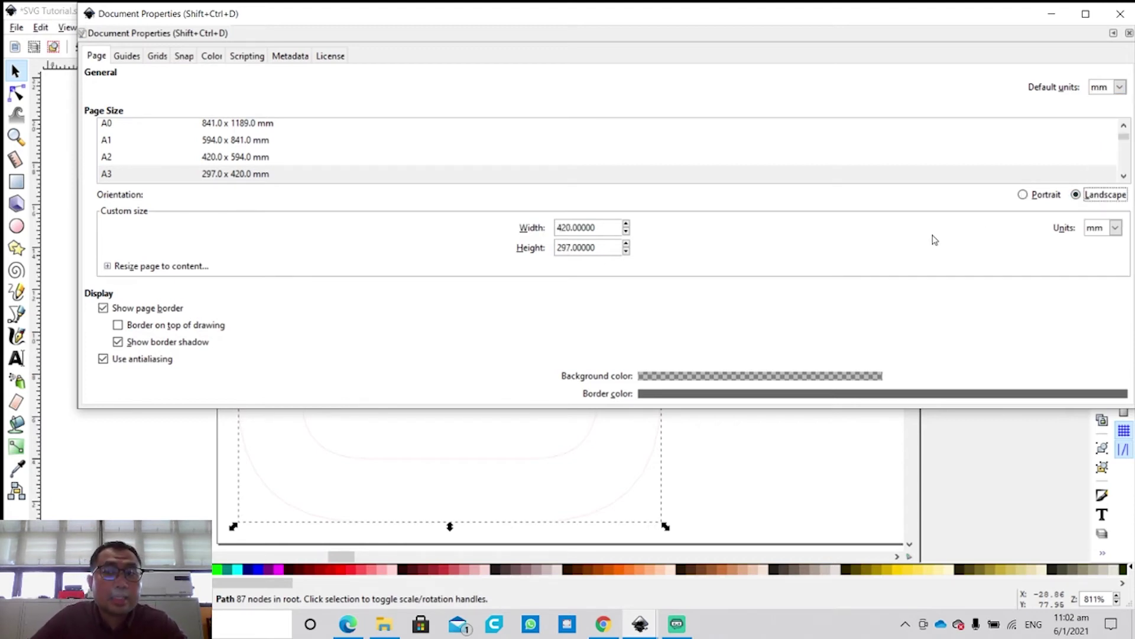
left_click(1128, 34)
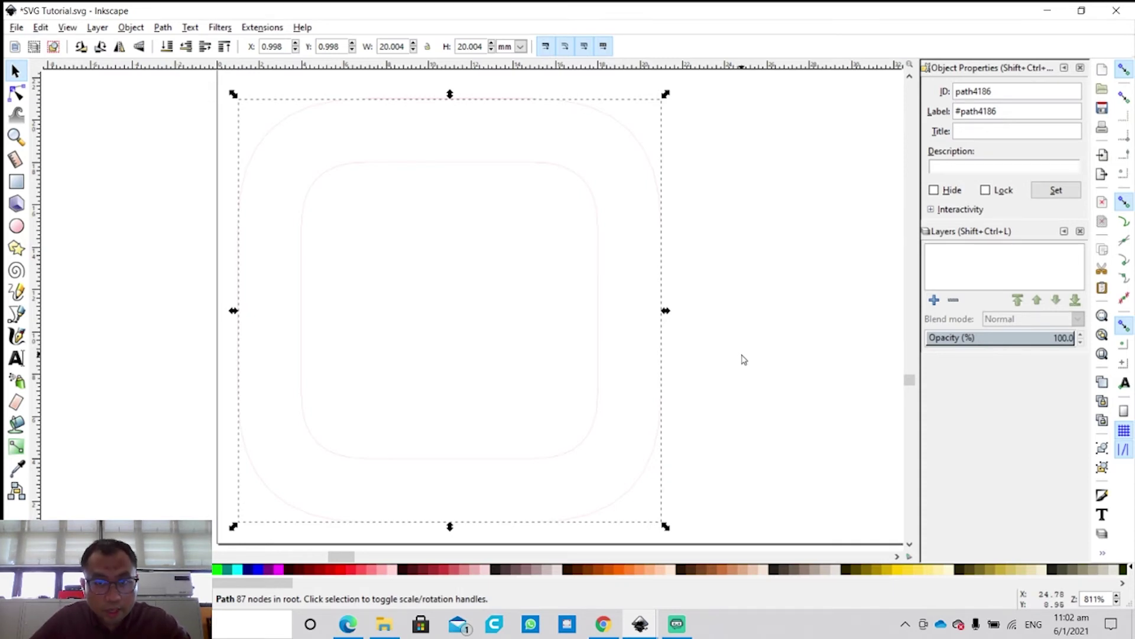
Step: Zoom out to the whole A3 page and rubber-band select the small outline at its bottom-left
left_click(742, 358)
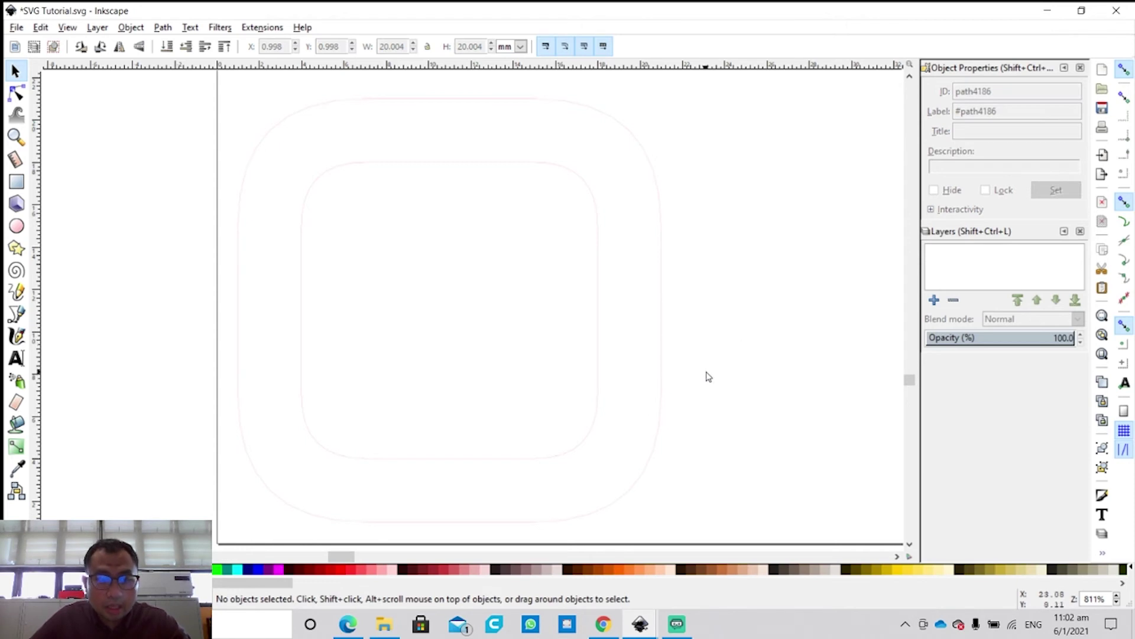
scroll(720, 364, "down", 4, "ctrl")
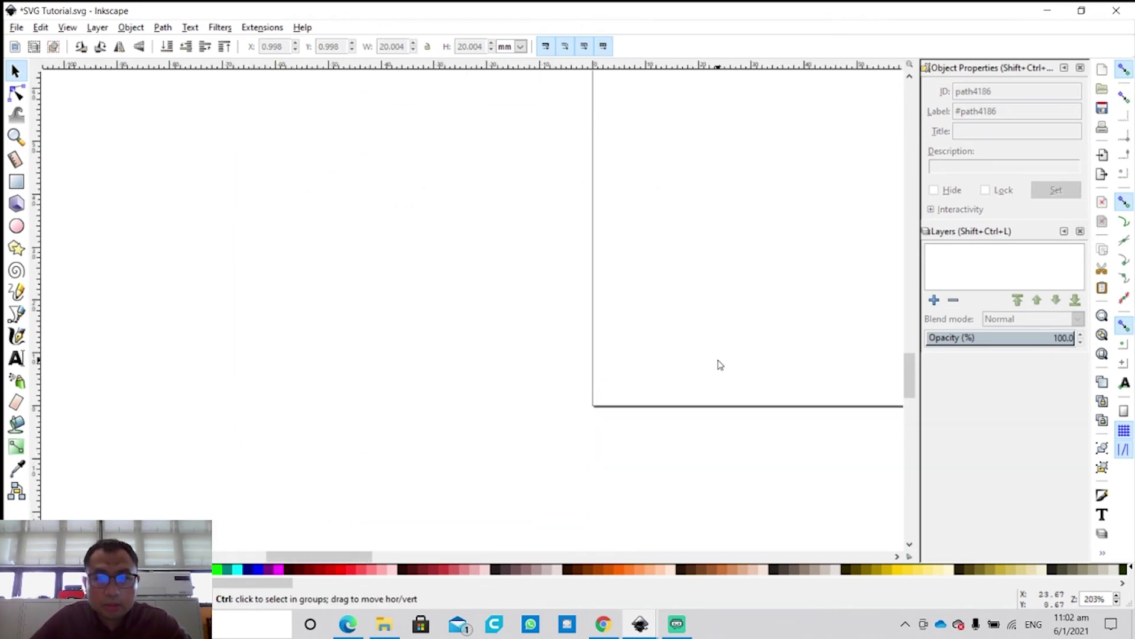
scroll(719, 364, "down", 1, "ctrl")
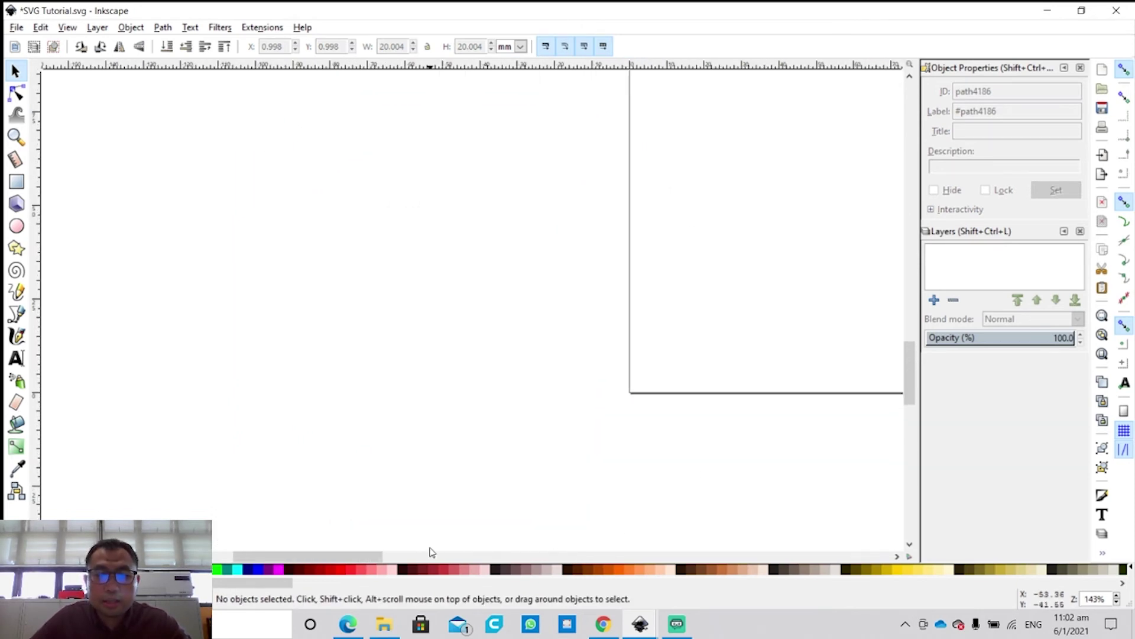
left_click_drag(366, 556, 480, 556)
scroll(523, 369, "down", 1)
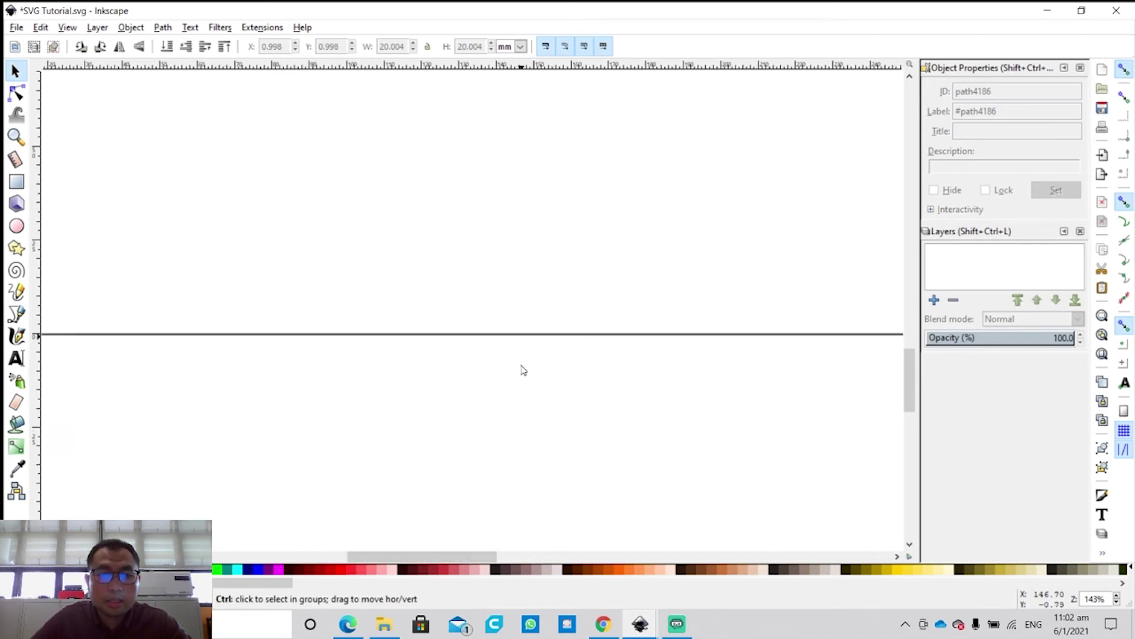
scroll(522, 369, "down", 6, "ctrl")
scroll(523, 368, "up", 2, "ctrl")
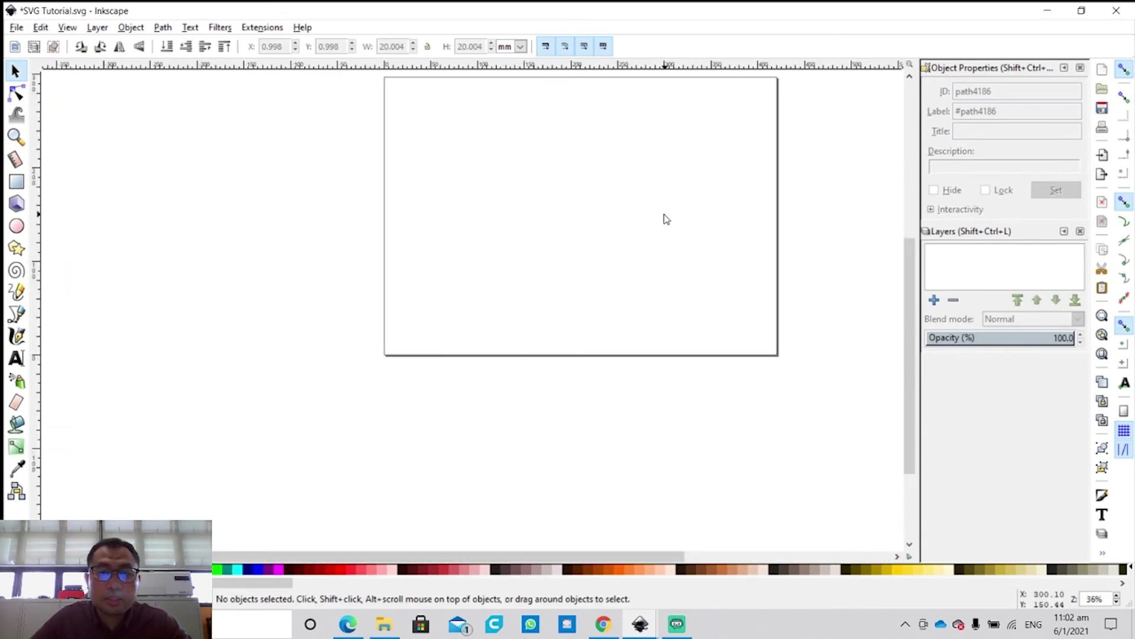
middle_click_drag(664, 200, 567, 310)
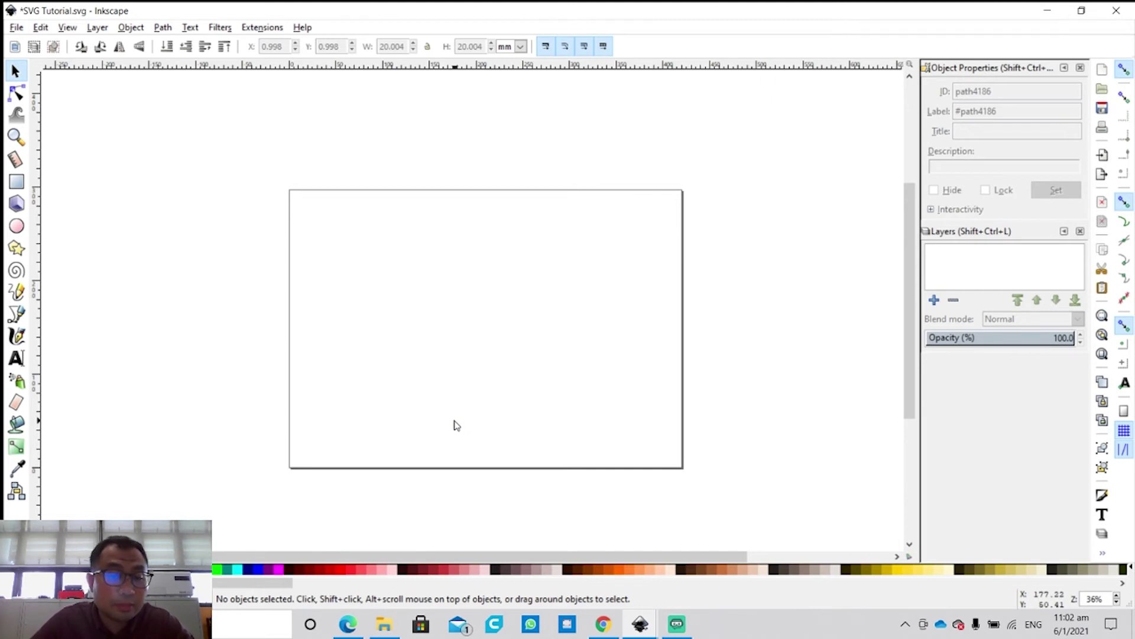
left_click_drag(175, 282, 503, 517)
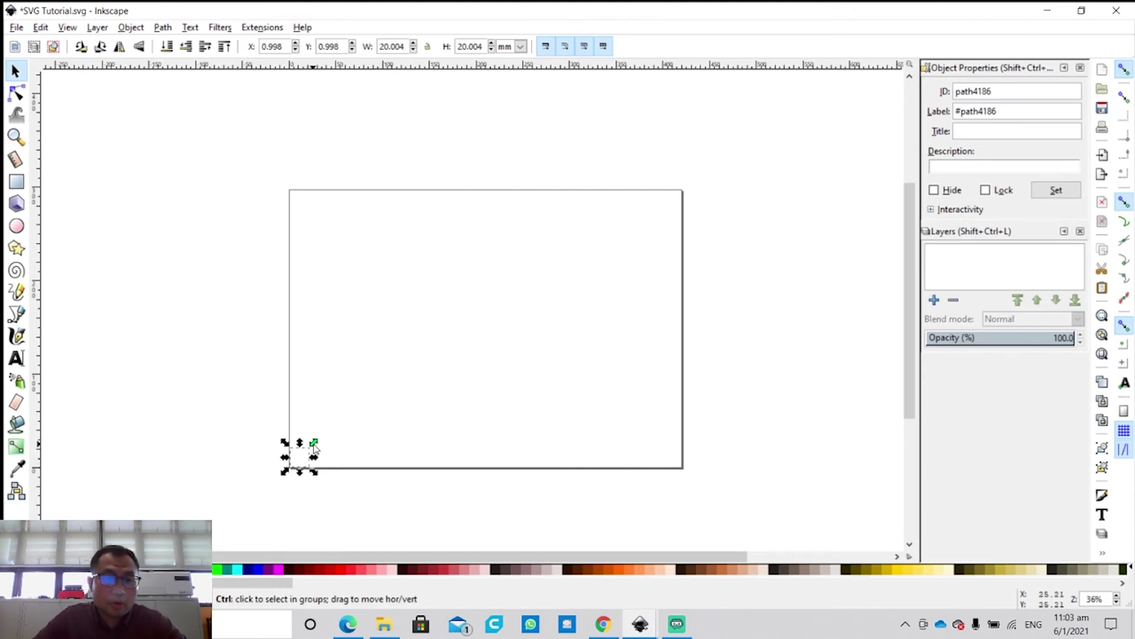
Step: Scale the soft-box outline up to 259.453 mm square and reselect it
left_click_drag(314, 444, 557, 224)
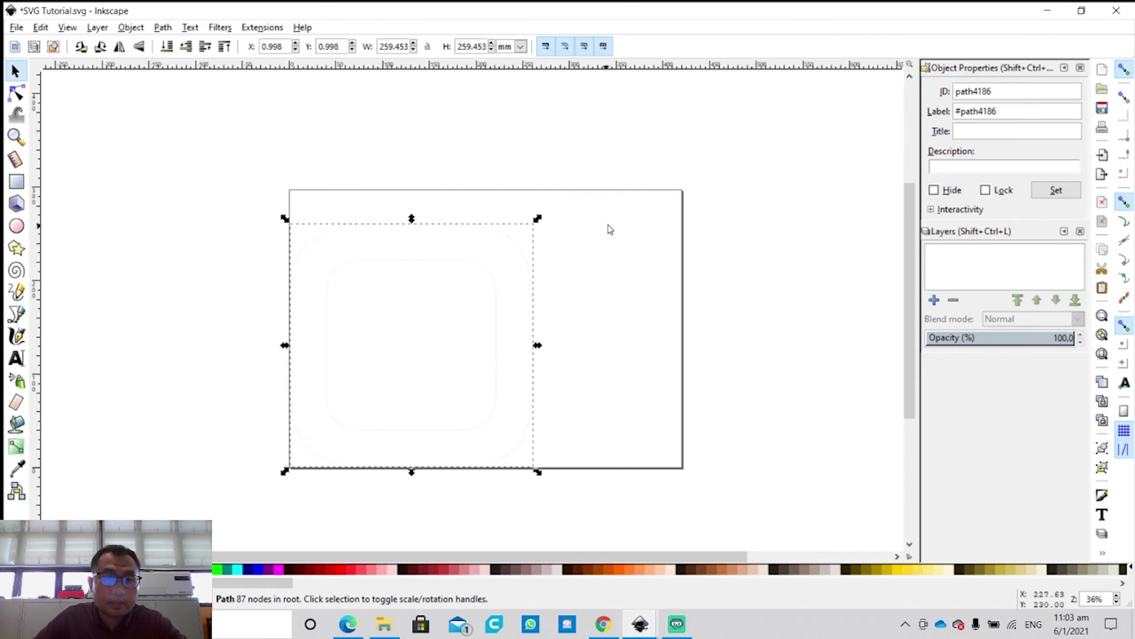
left_click(514, 258)
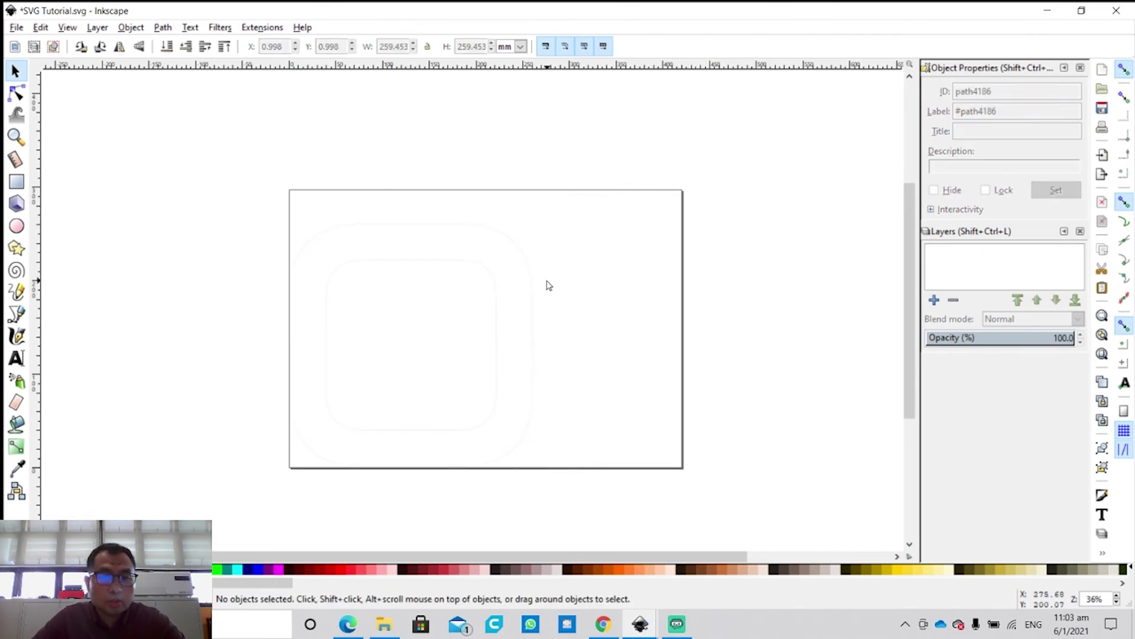
key("ctrl+a")
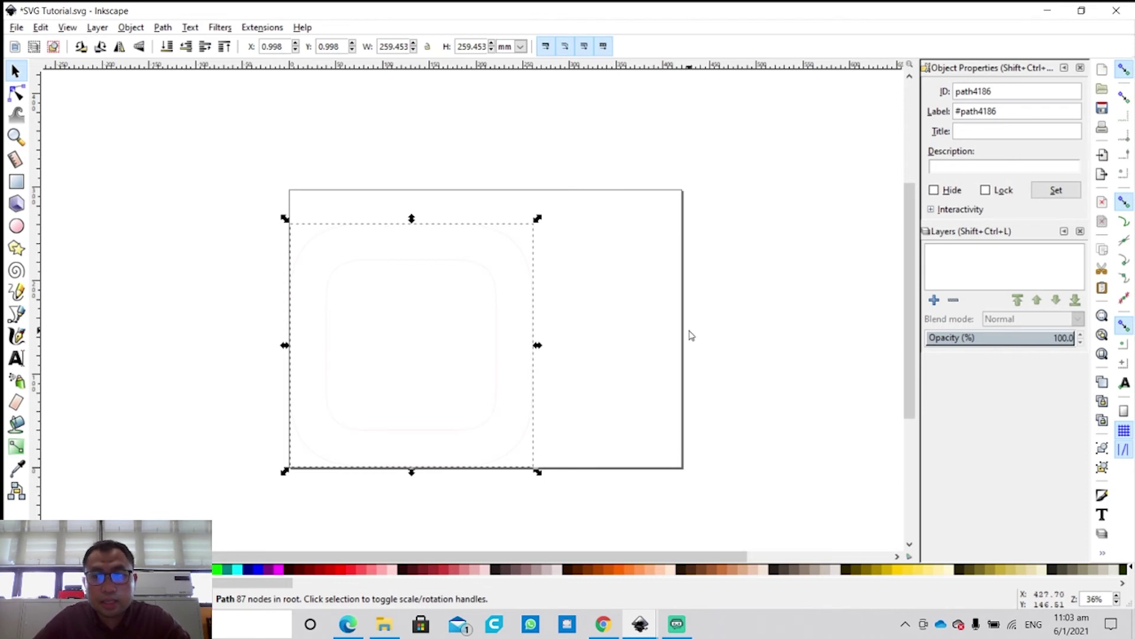
Step: Open the Fill and Stroke settings for the outline from its context menu
right_click(510, 261)
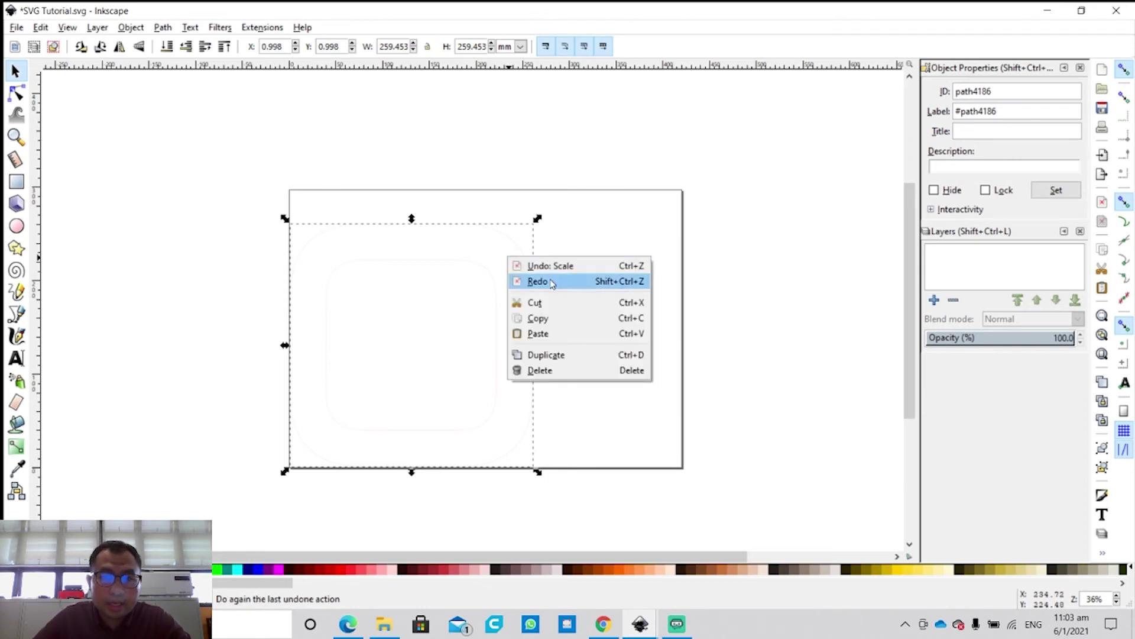
left_click(505, 234)
right_click(511, 244)
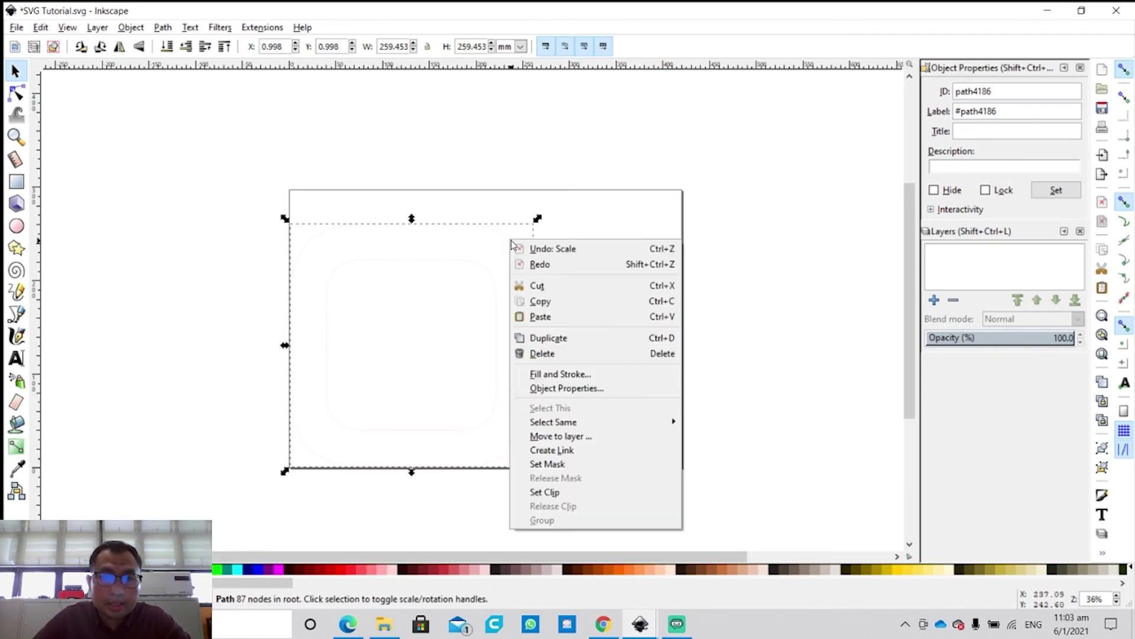
left_click(573, 378)
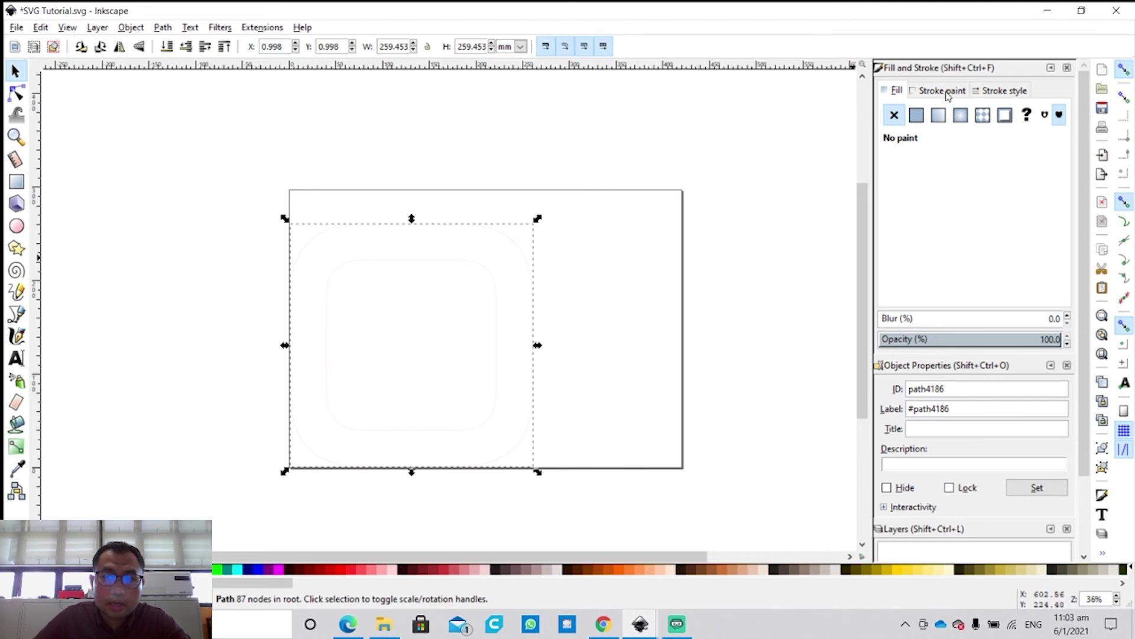
Step: Set the outline's stroke width to 0.25 mm, then reselect the red path
left_click(995, 90)
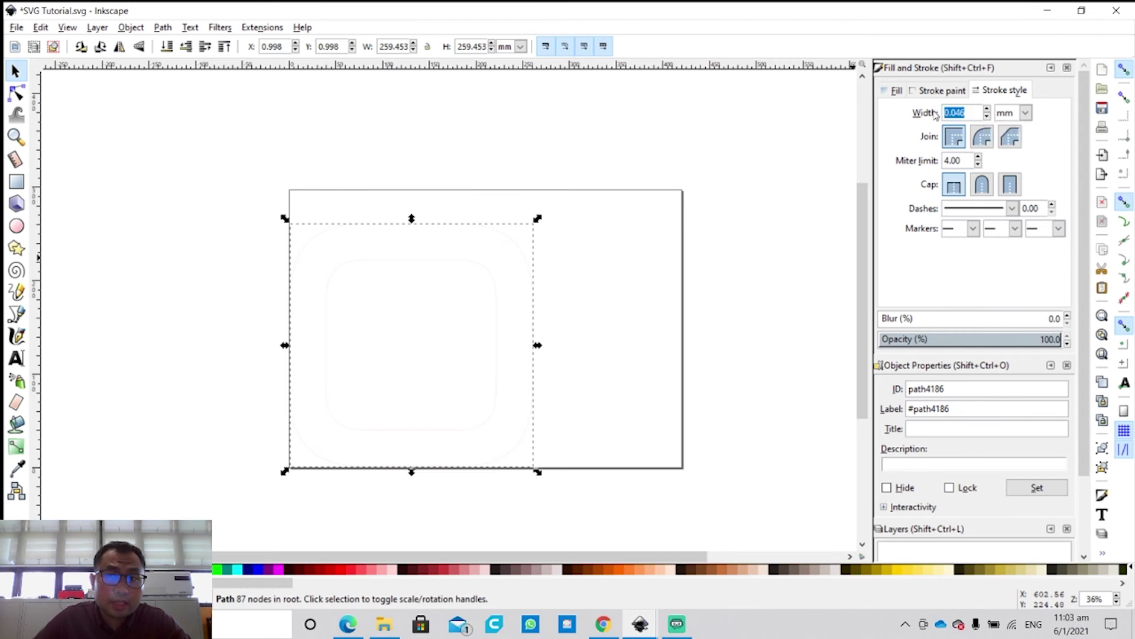
type("0.2")
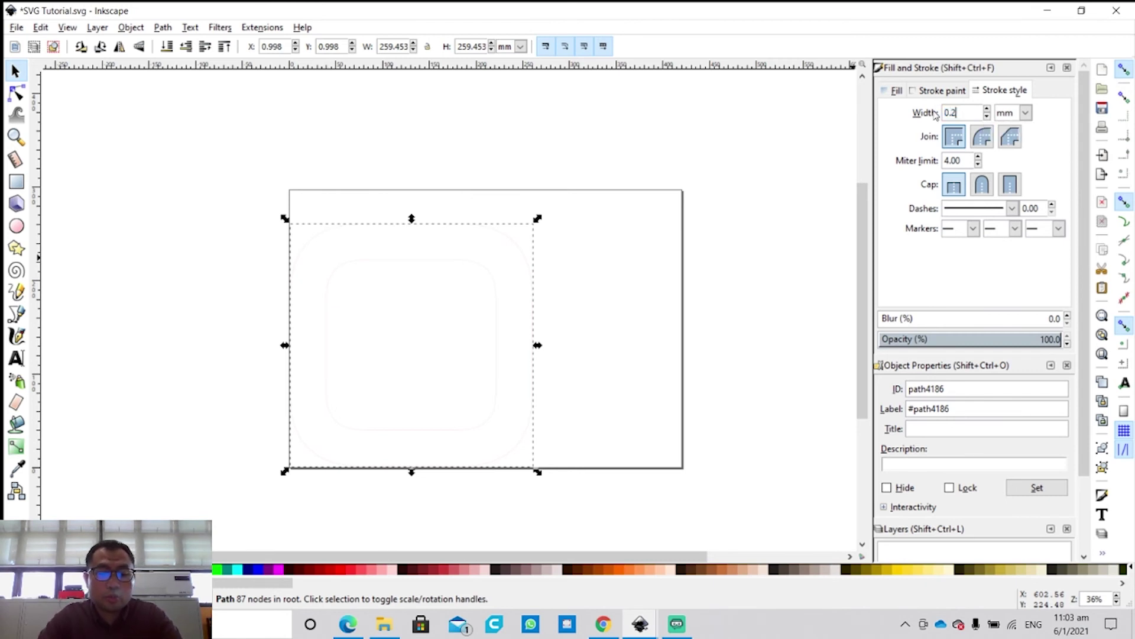
type("5")
key("Return")
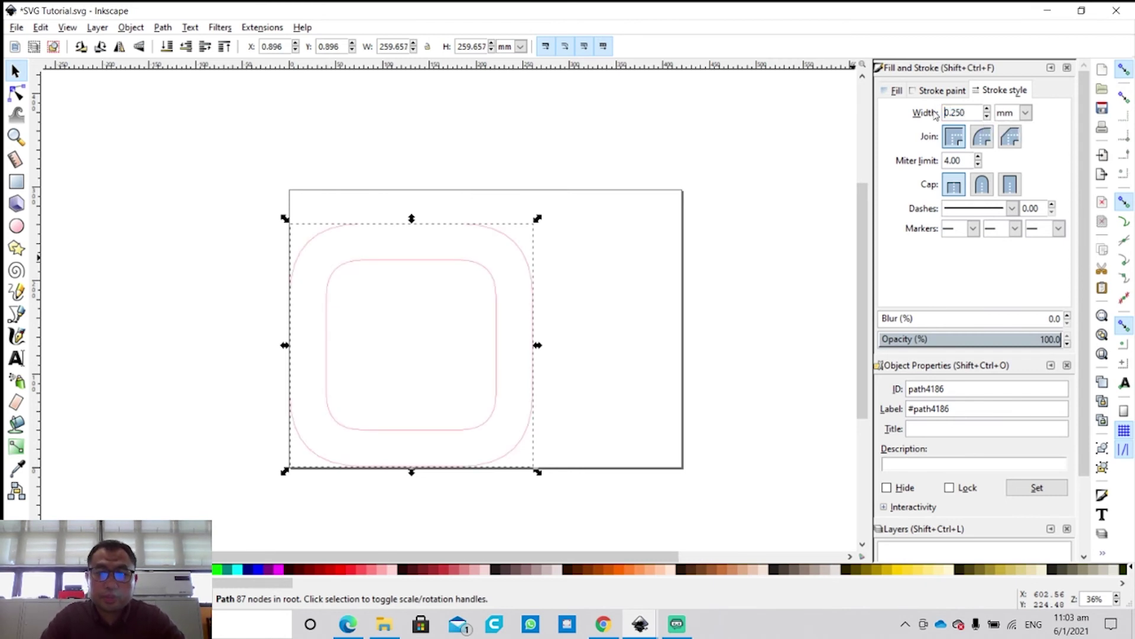
left_click(620, 262)
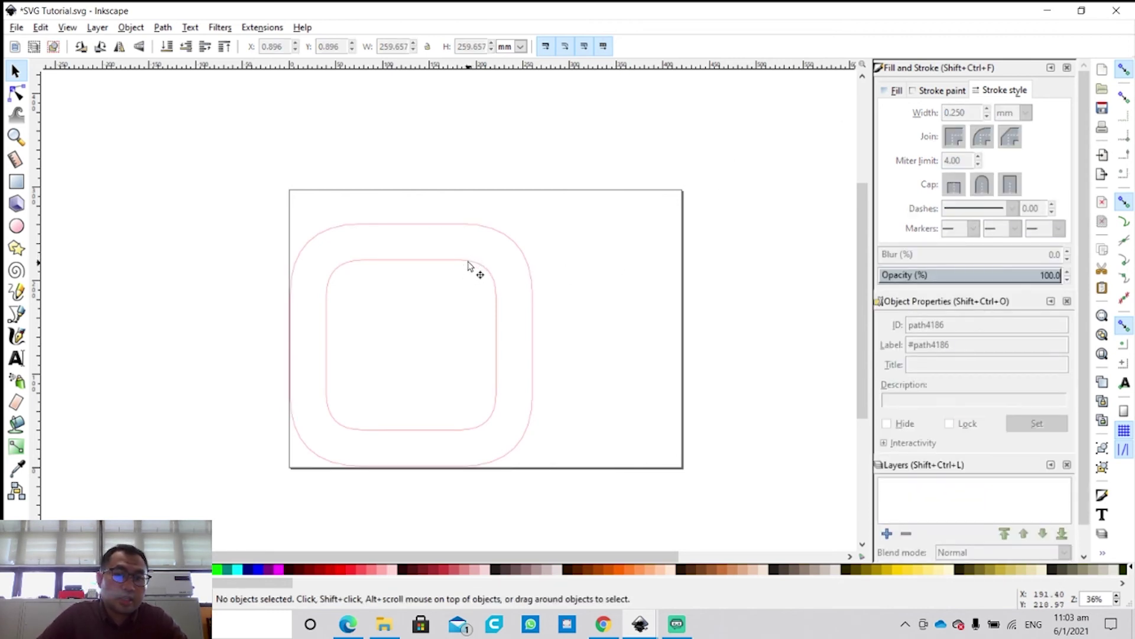
left_click(506, 260)
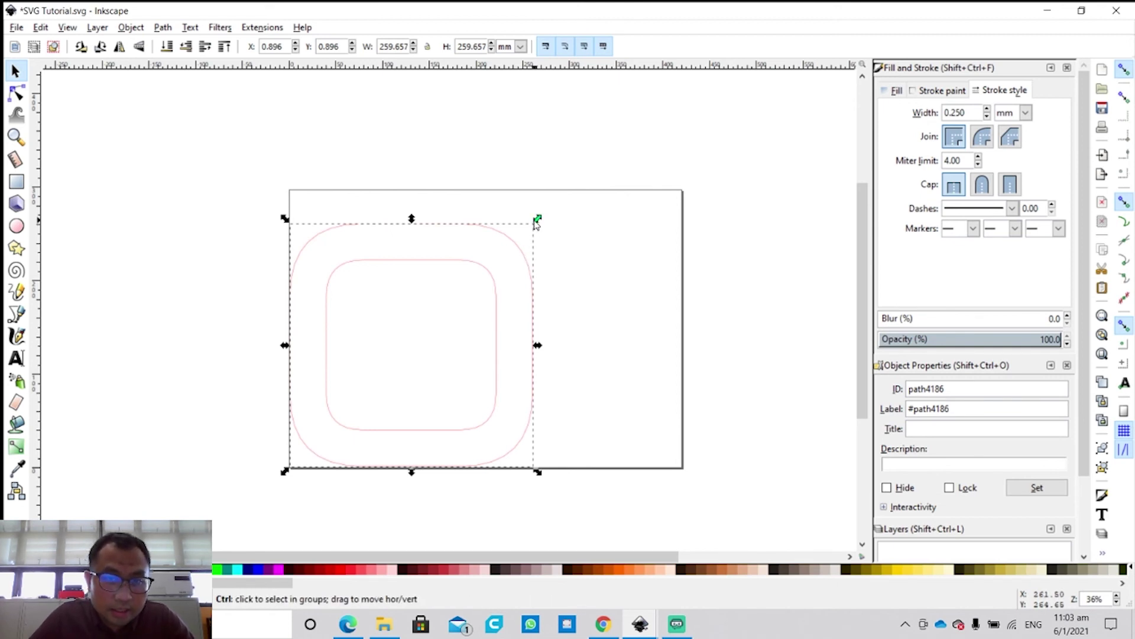
Step: Scale the outline down to 115.515 mm square at the page's bottom-left, then deselect it
left_click_drag(536, 221, 403, 337)
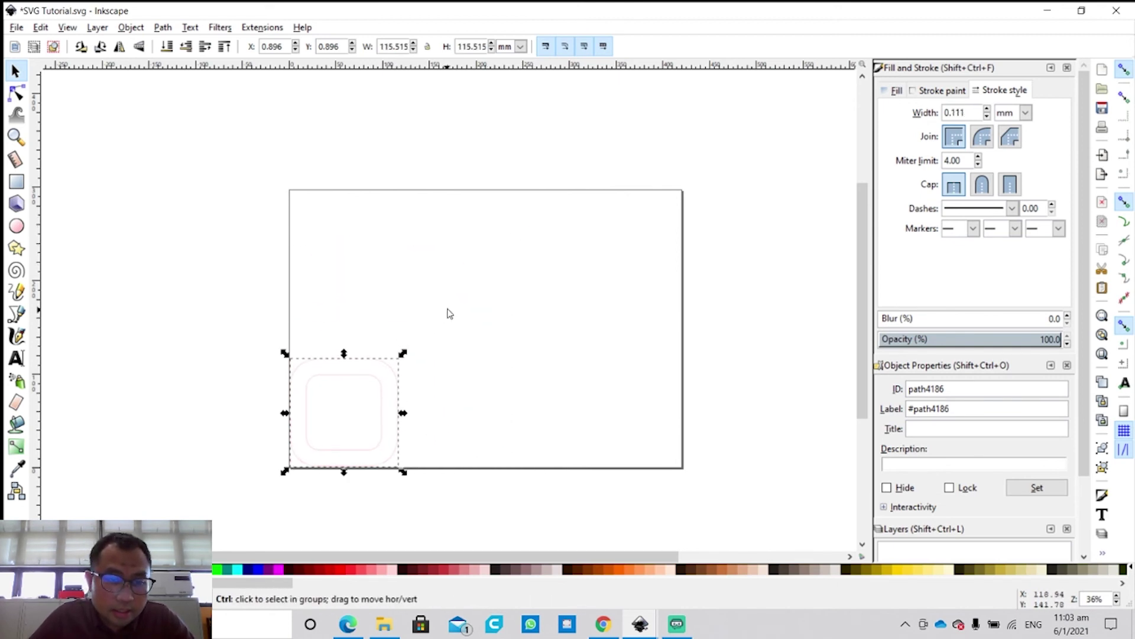
left_click(464, 315)
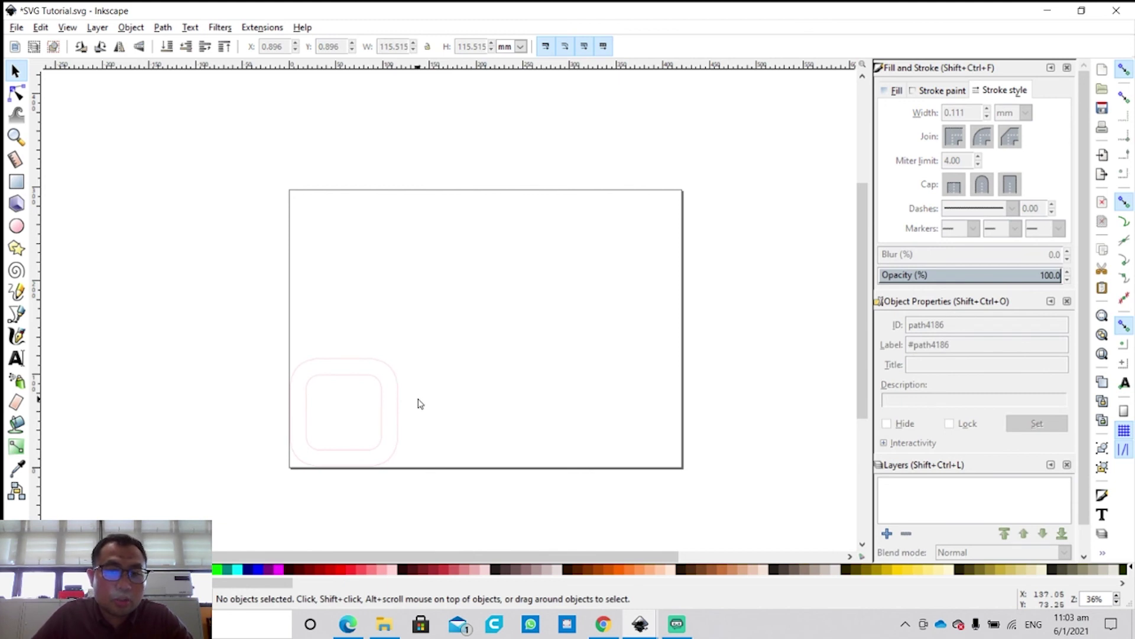